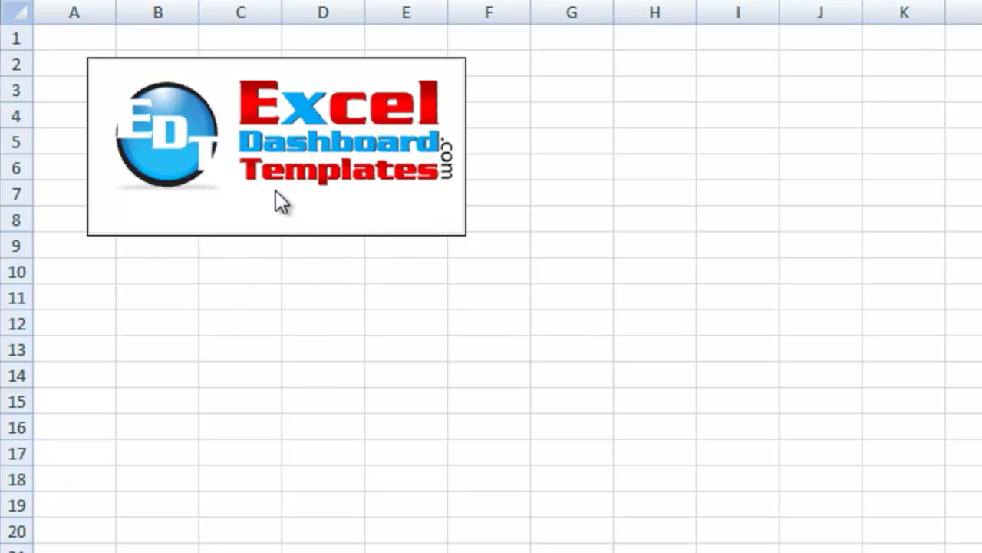
# - Check that the source sheet runs to its last row, then return to A1
pyautogui.click(401, 191)
pyautogui.click(333, 136)
pyautogui.press('Escape')
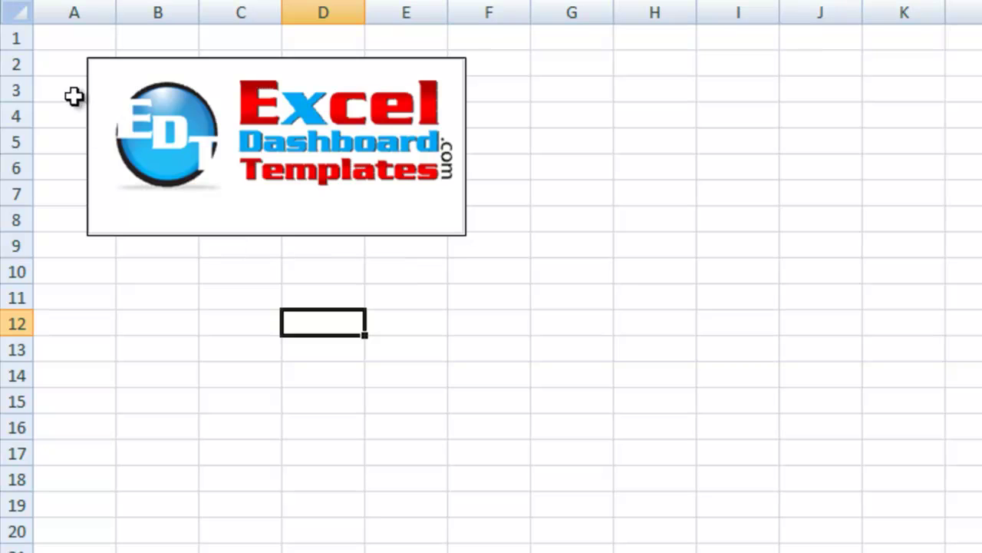
pyautogui.click(62, 40)
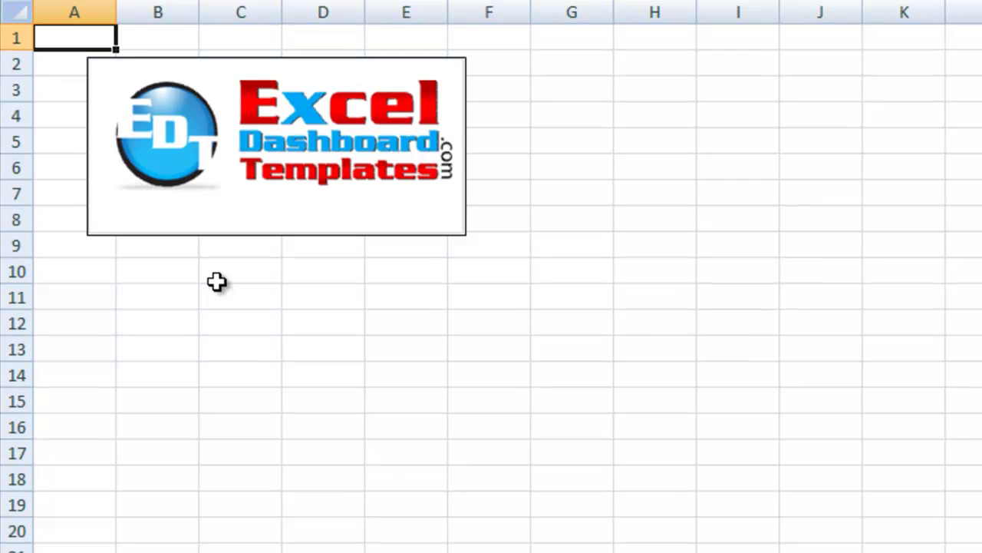
pyautogui.hotkey('ctrl', 'Down')
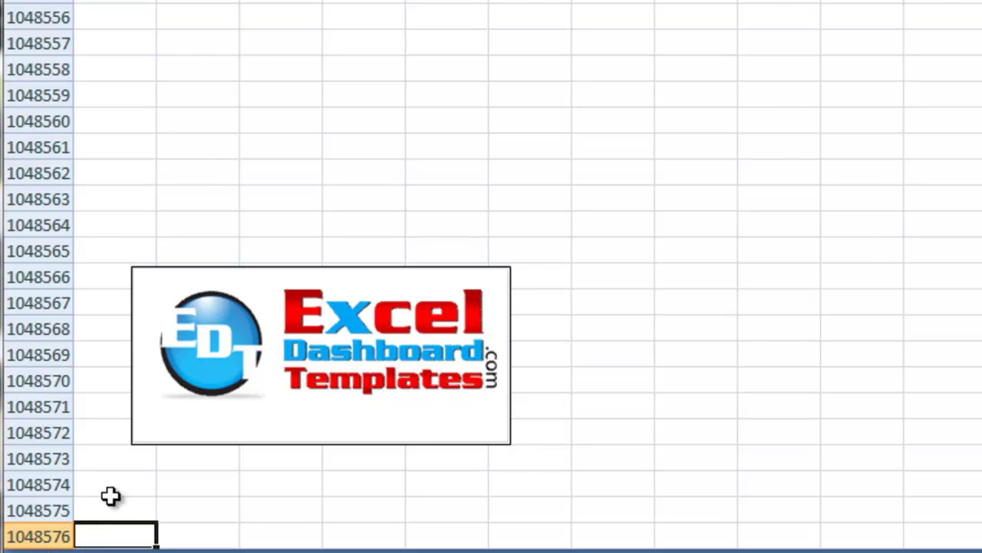
pyautogui.hotkey('ctrl', 'Home')
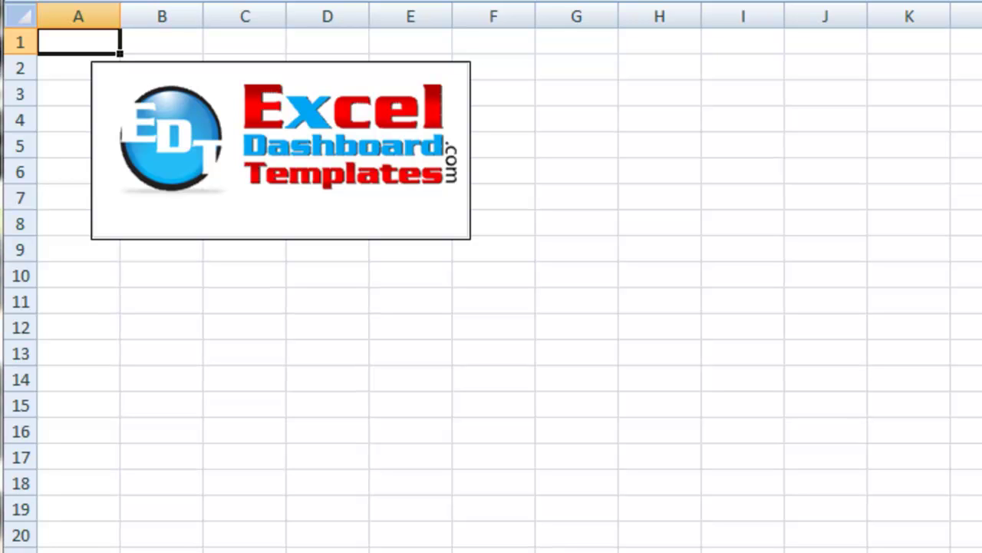
# - Copy the sheet into Book2 with Create a copy ticked, getting the fewer-rows-and-columns error
pyautogui.click(386, 278)
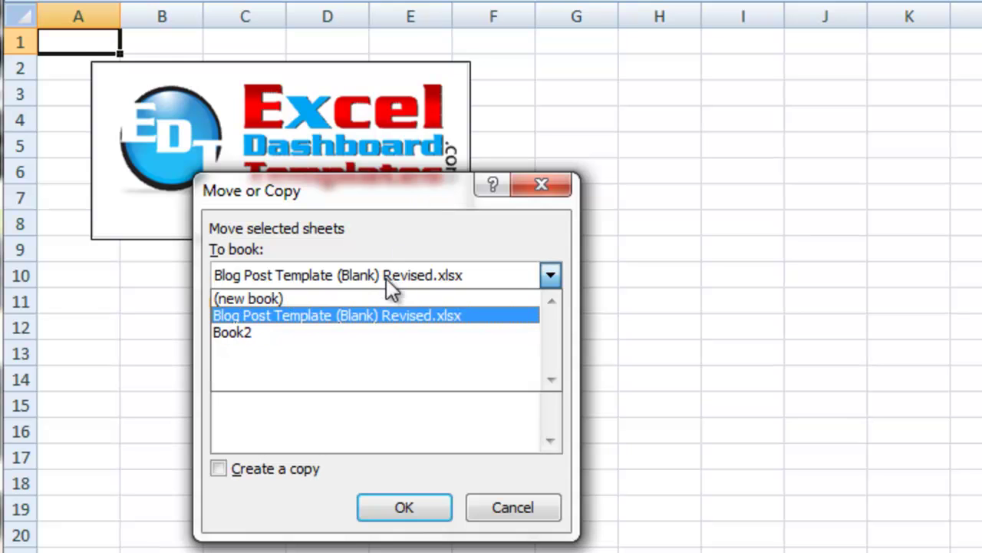
pyautogui.click(372, 330)
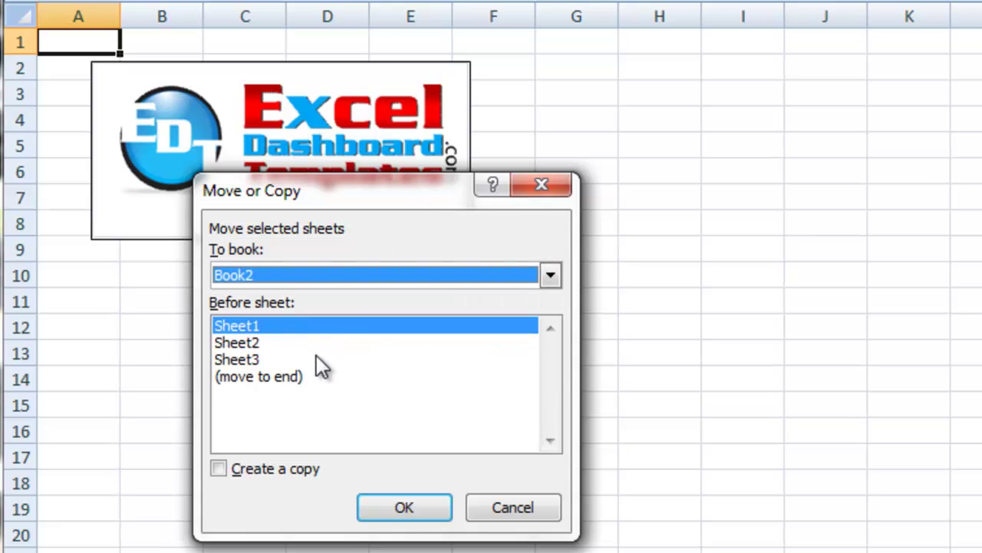
pyautogui.click(247, 466)
pyautogui.click(402, 508)
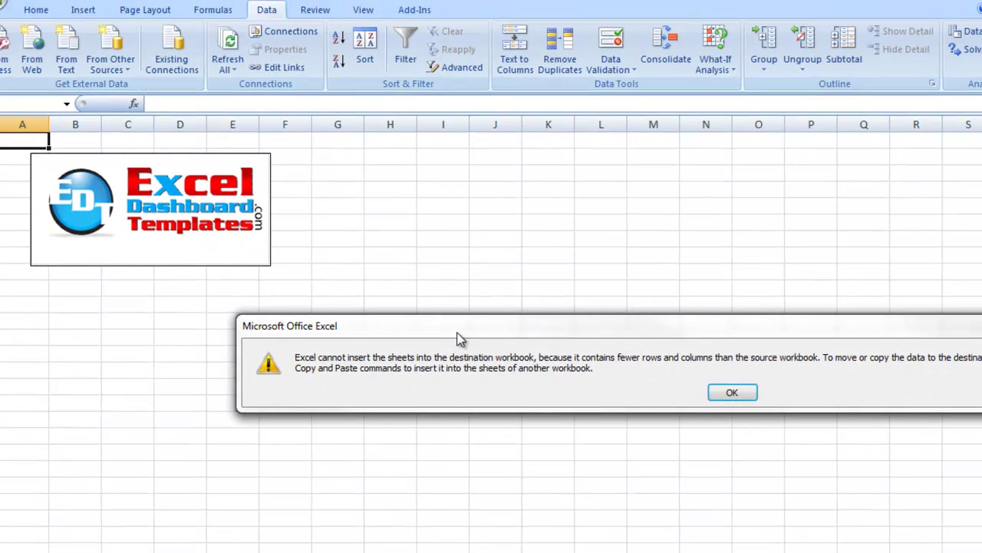
pyautogui.moveTo(458, 332); pyautogui.dragTo(223, 296)
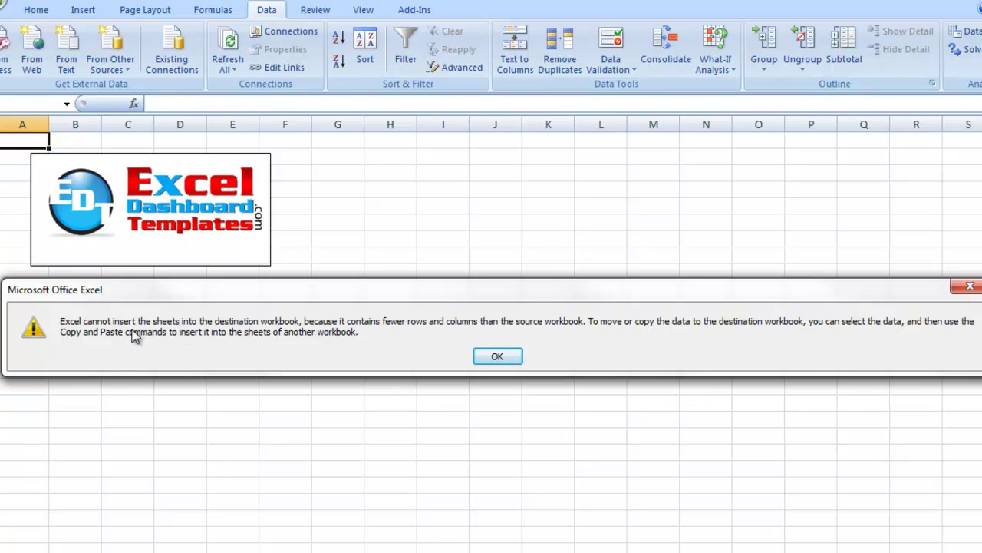
# - Dismiss the error and show Book2's Sheet1 column A ending at row 65536
pyautogui.click(481, 358)
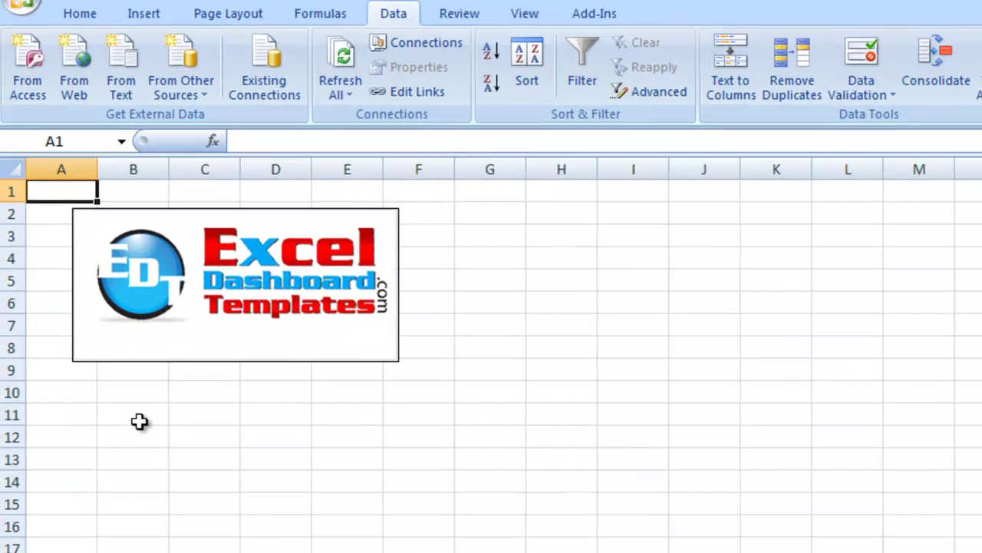
pyautogui.click(155, 453)
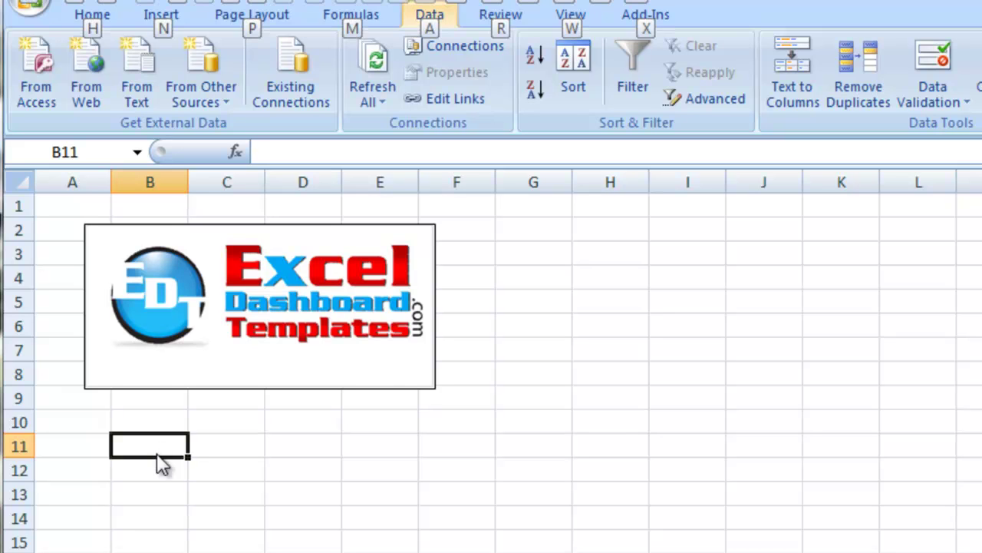
pyautogui.click(144, 466)
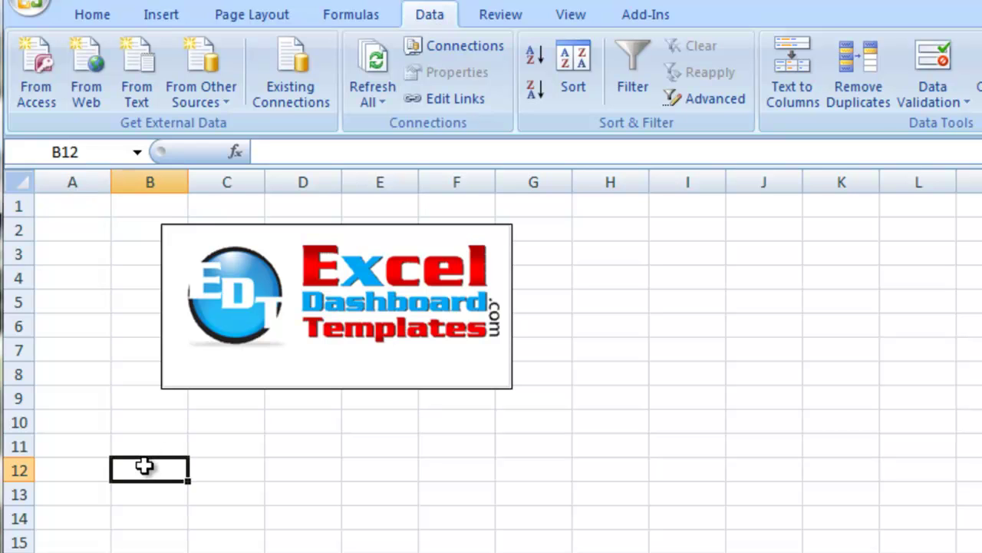
pyautogui.click(64, 275)
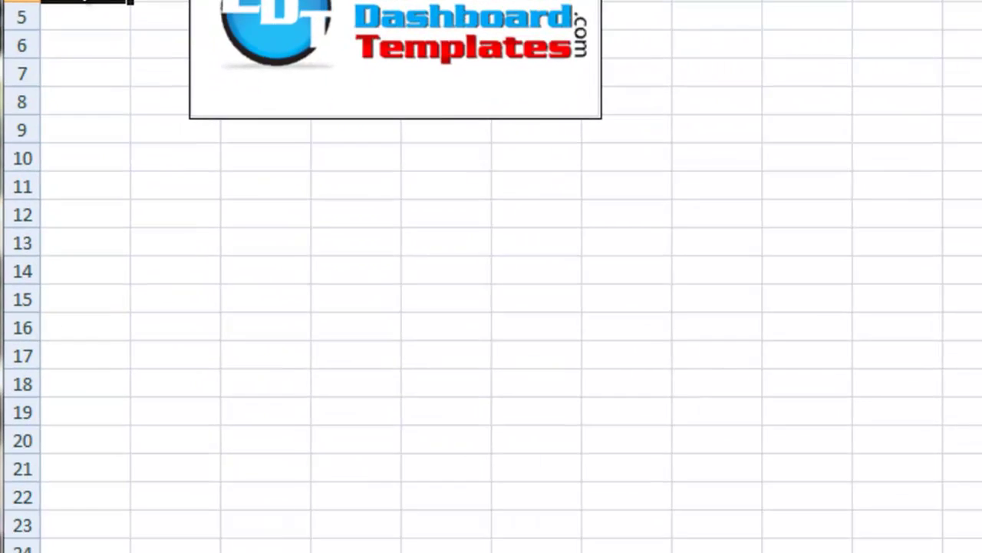
pyautogui.hotkey('ctrl', 'Down')
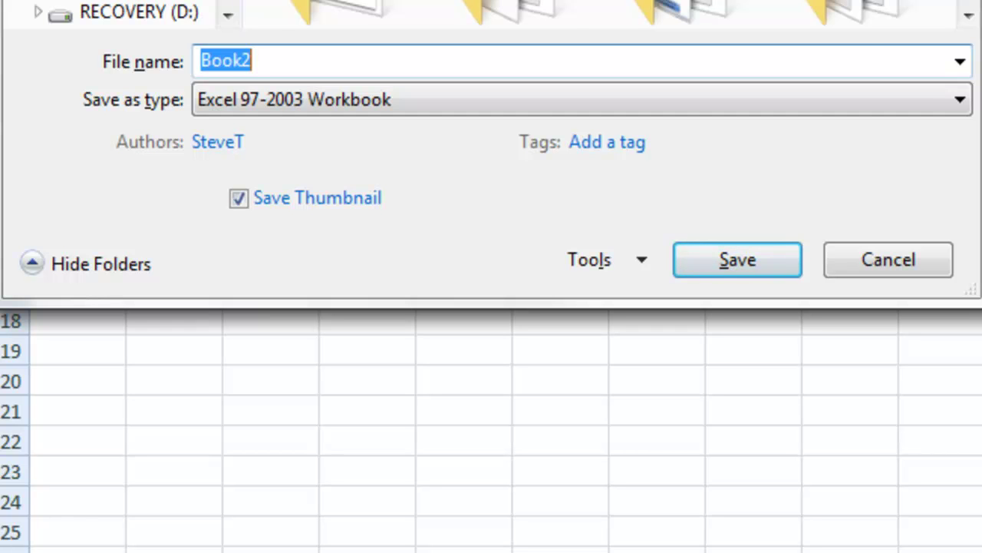
# - Replace the file name Book2 with 'Test Workbook' and choose the Excel Workbook type
pyautogui.click(350, 61)
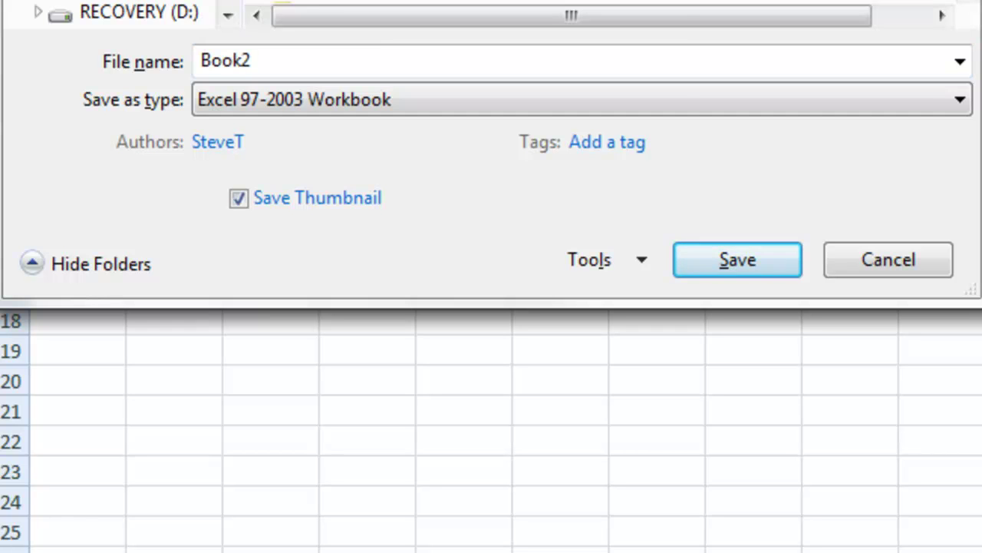
pyautogui.doubleClick(350, 62)
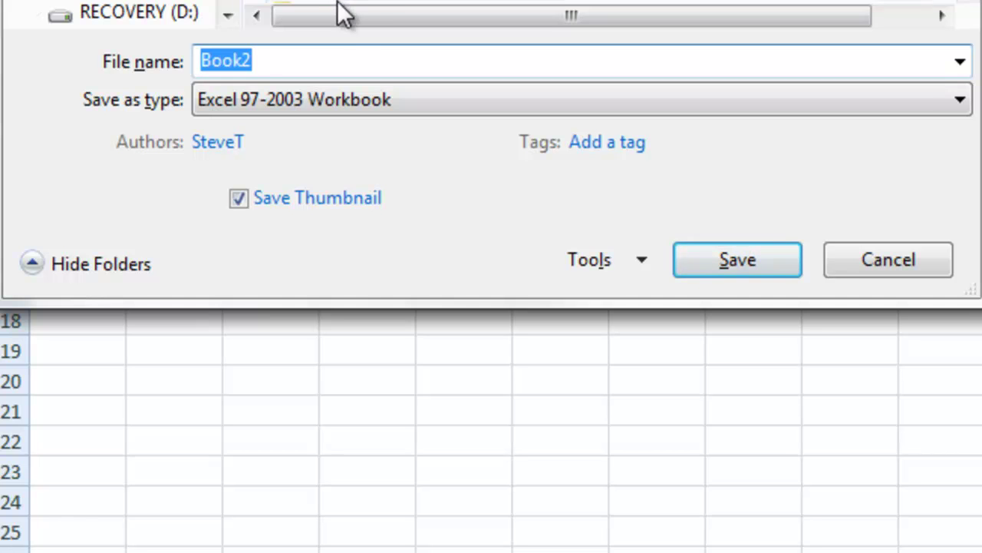
pyautogui.write('Test Wor')
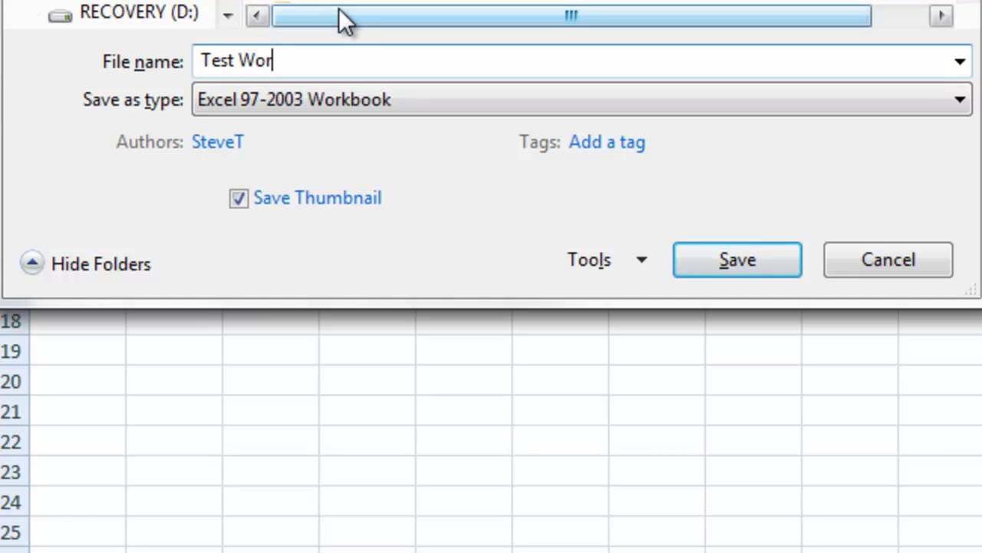
pyautogui.write('kbook')
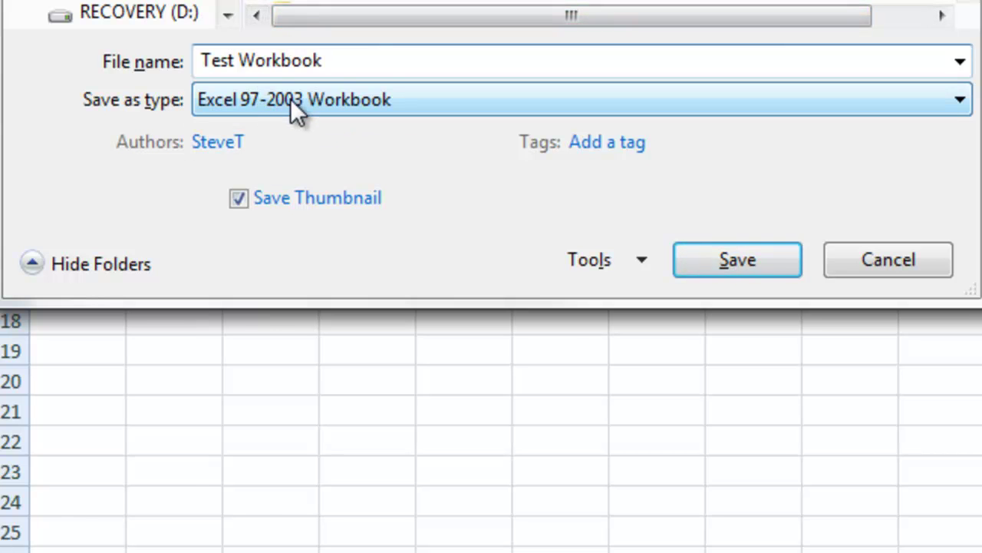
pyautogui.click(291, 101)
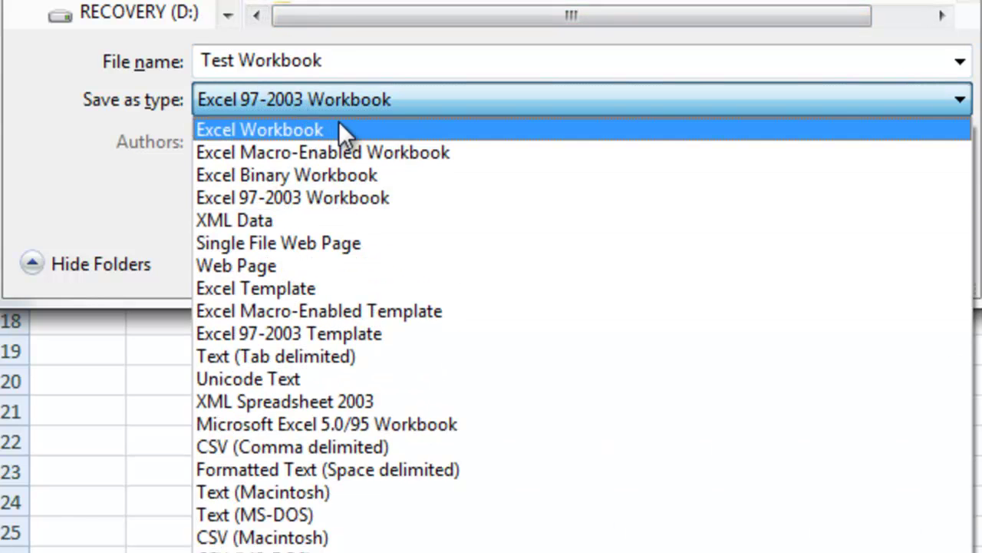
pyautogui.click(343, 126)
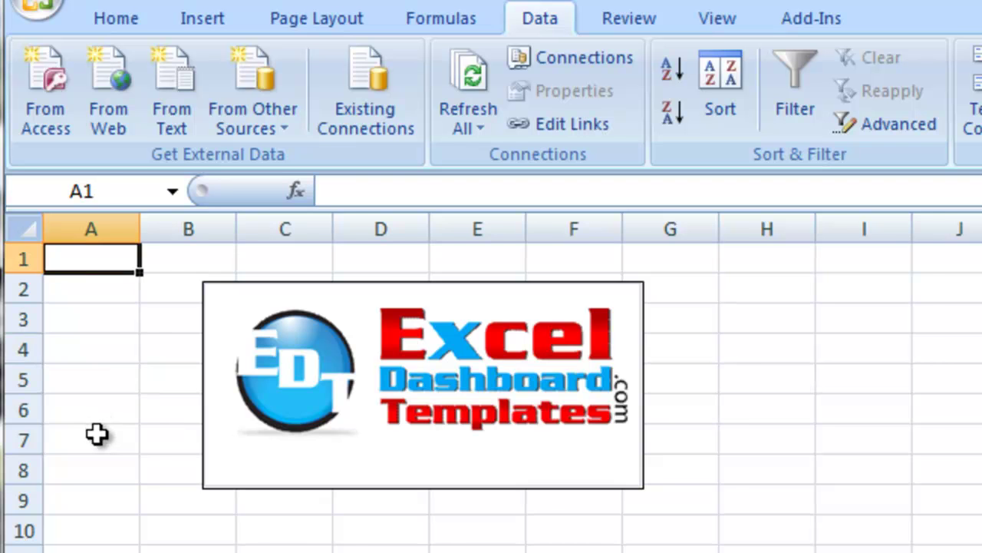
pyautogui.hotkey('ctrl', 'Down')
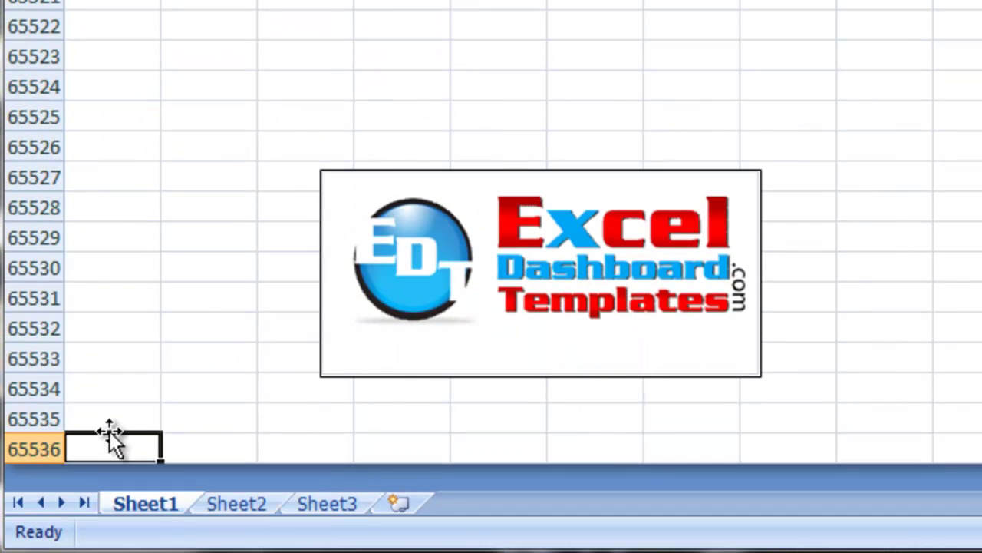
pyautogui.hotkey('ctrl', 'Up')
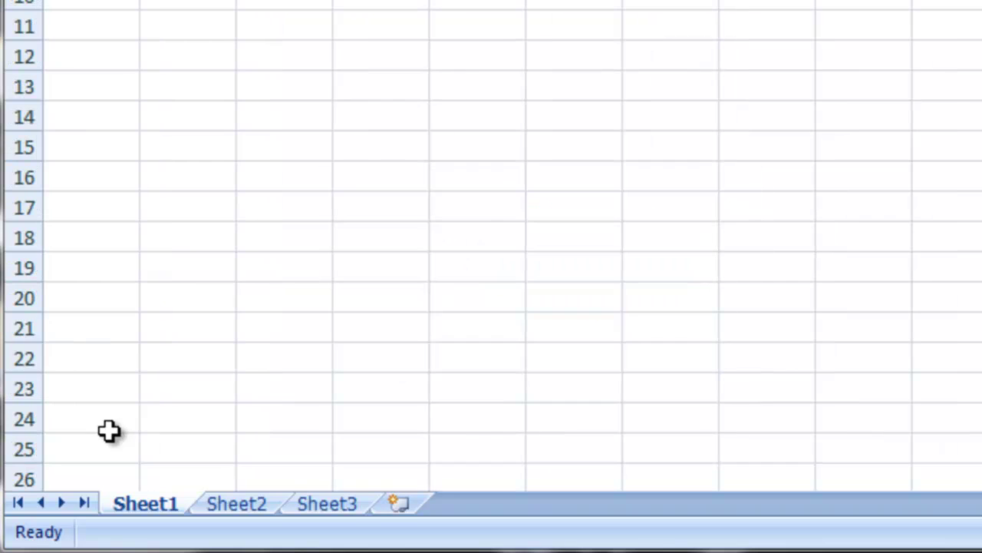
pyautogui.hotkey('ctrl', 'Down')
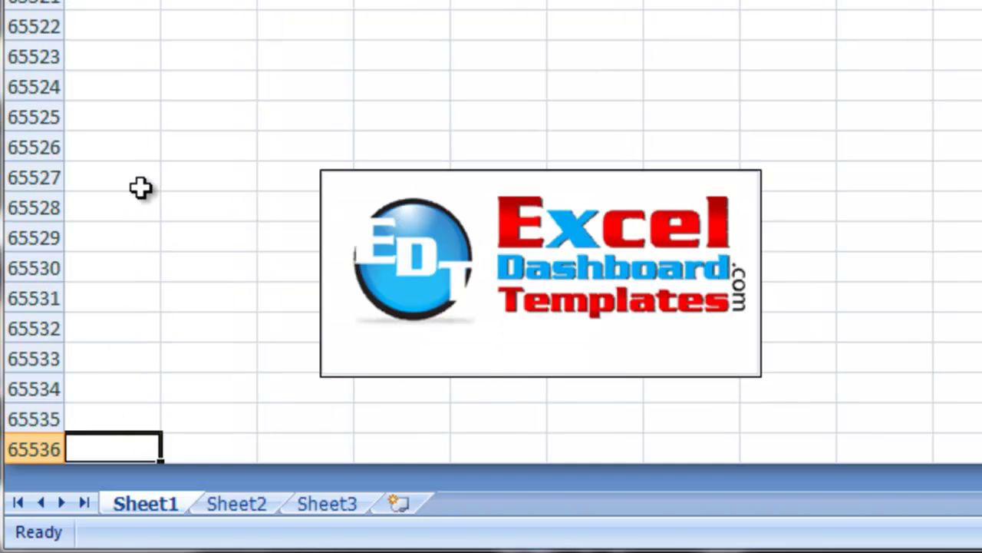
pyautogui.hotkey('ctrl', 'Up')
pyautogui.hotkey('ctrl', 'Down')
pyautogui.hotkey('ctrl', 'Up')
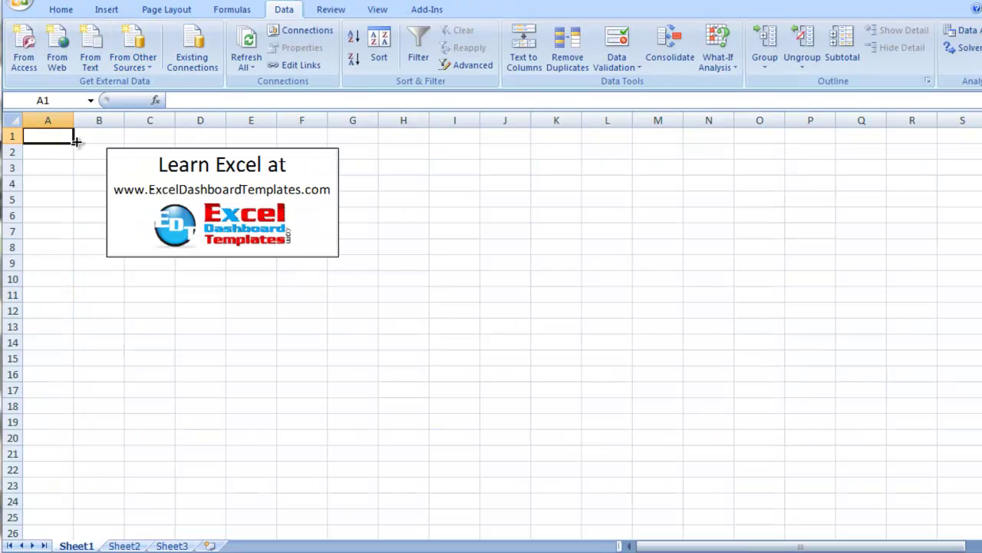
pyautogui.hotkey('ctrl', 'Down')
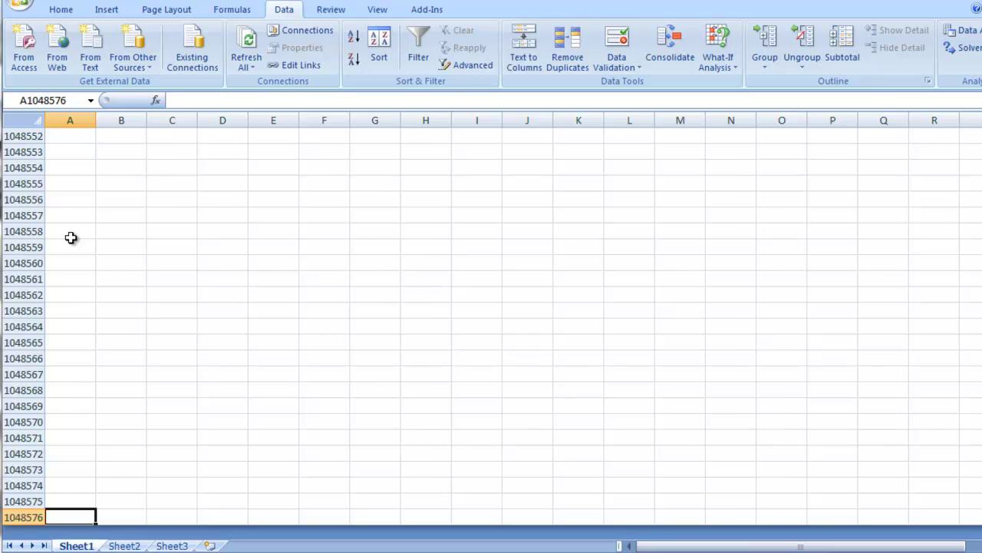
pyautogui.hotkey('ctrl', 'Home')
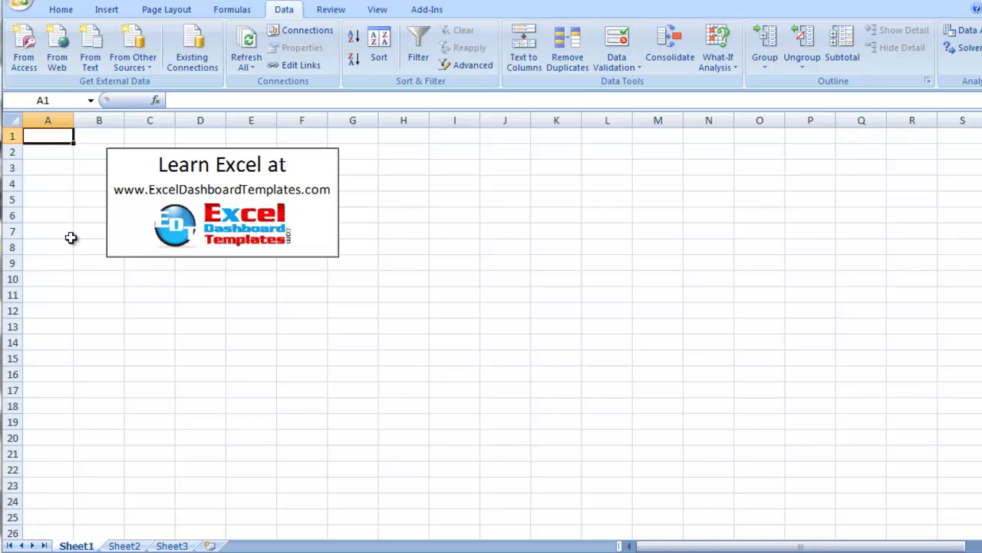
# - Copy Sheet1 into Test Workbook.xlsx with Create a copy ticked
pyautogui.hotkey('ctrl', 'Down')
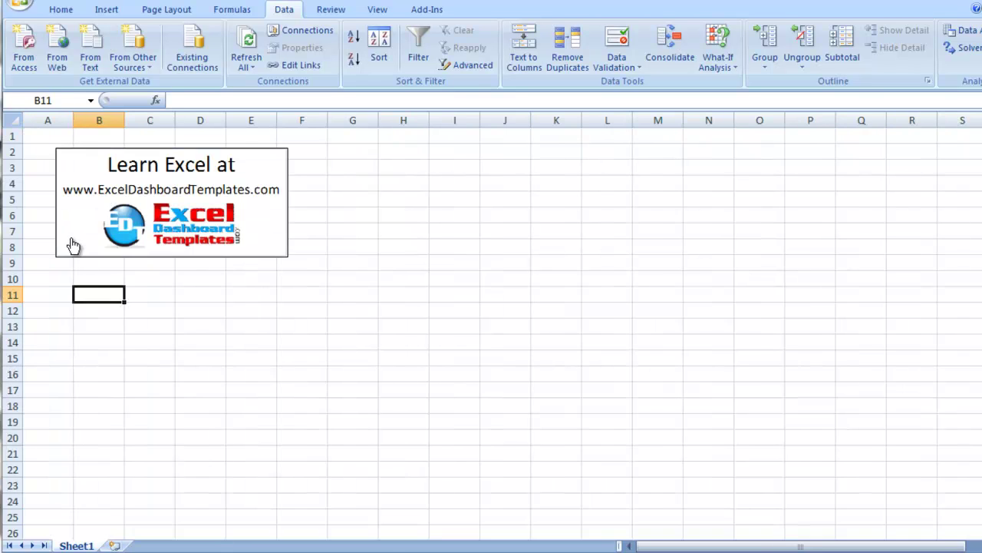
pyautogui.rightClick(72, 545)
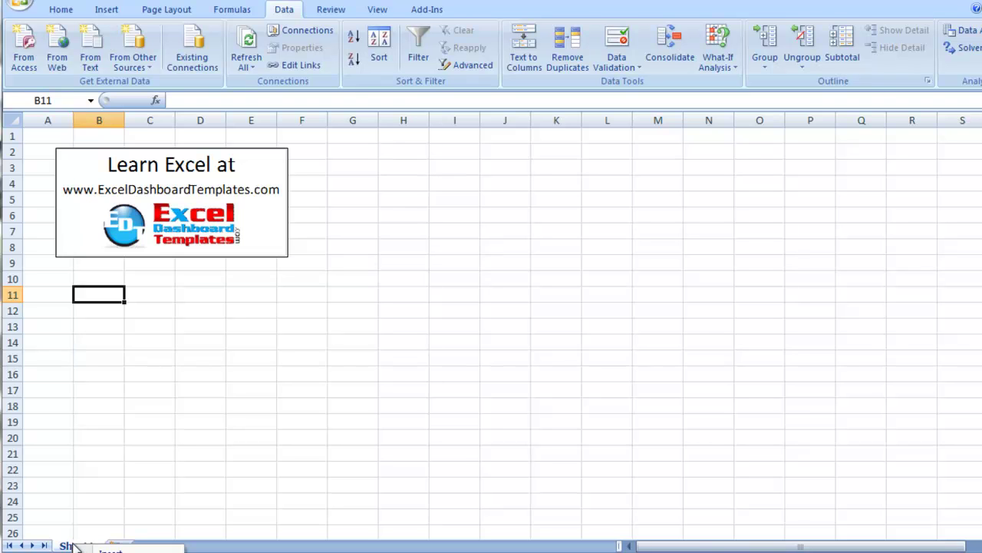
pyautogui.click(131, 501)
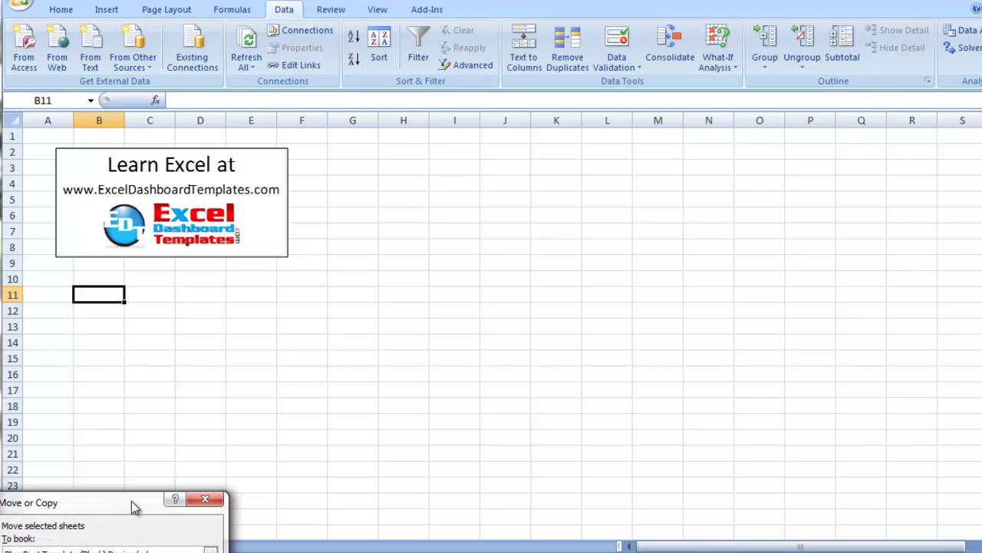
pyautogui.moveTo(131, 500); pyautogui.dragTo(235, 127)
pyautogui.click(173, 173)
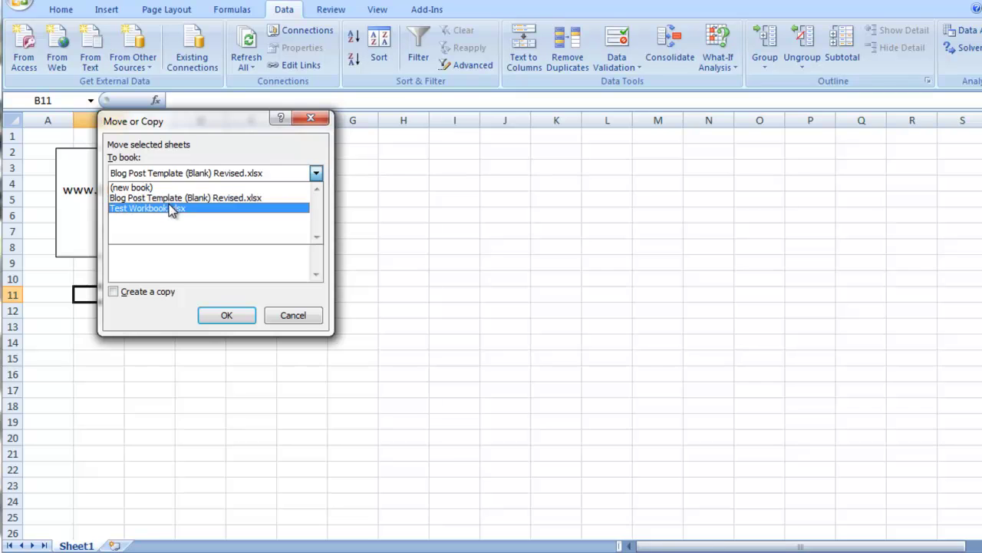
pyautogui.click(170, 209)
pyautogui.click(113, 291)
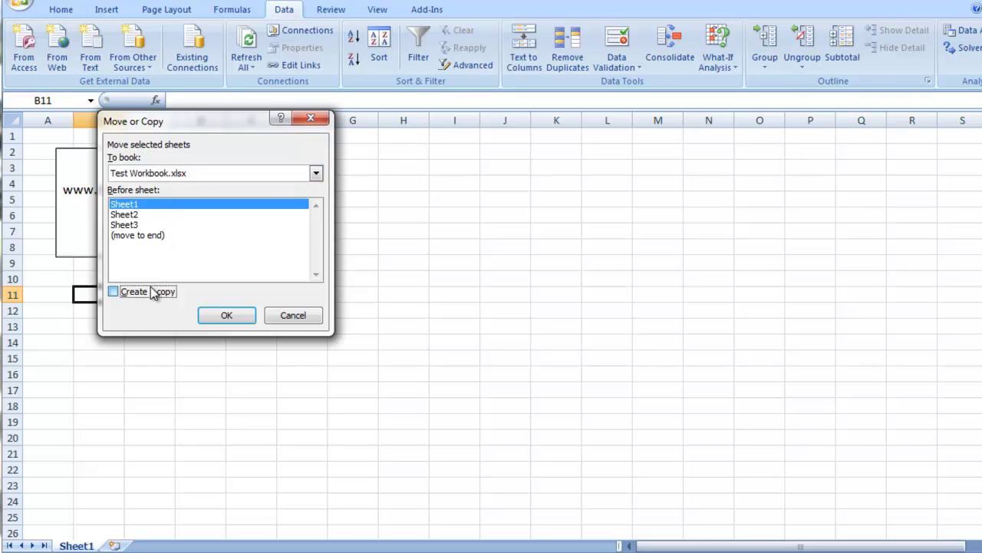
pyautogui.click(203, 317)
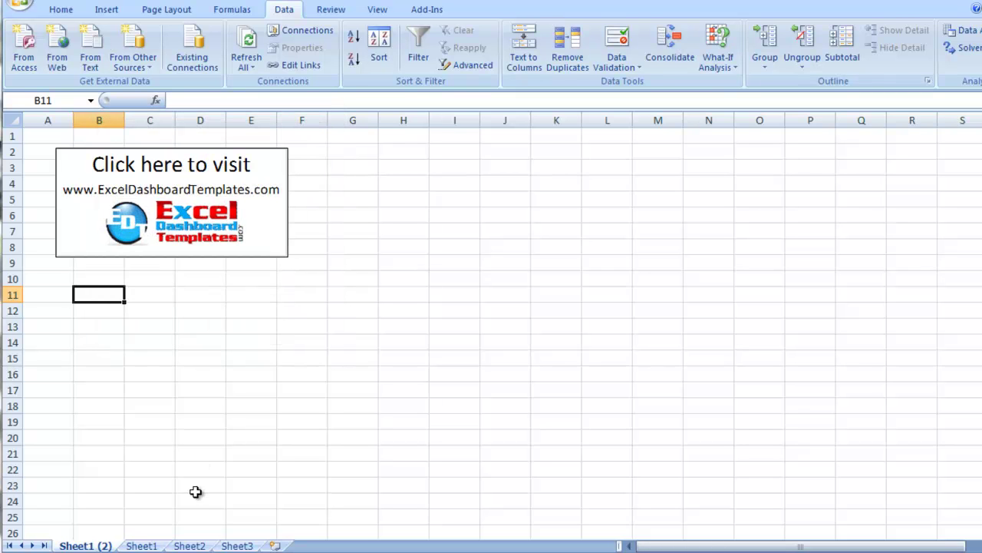
# - Confirm the copied Sheet1 (2) runs down to row 1048576
pyautogui.click(81, 484)
pyautogui.click(48, 467)
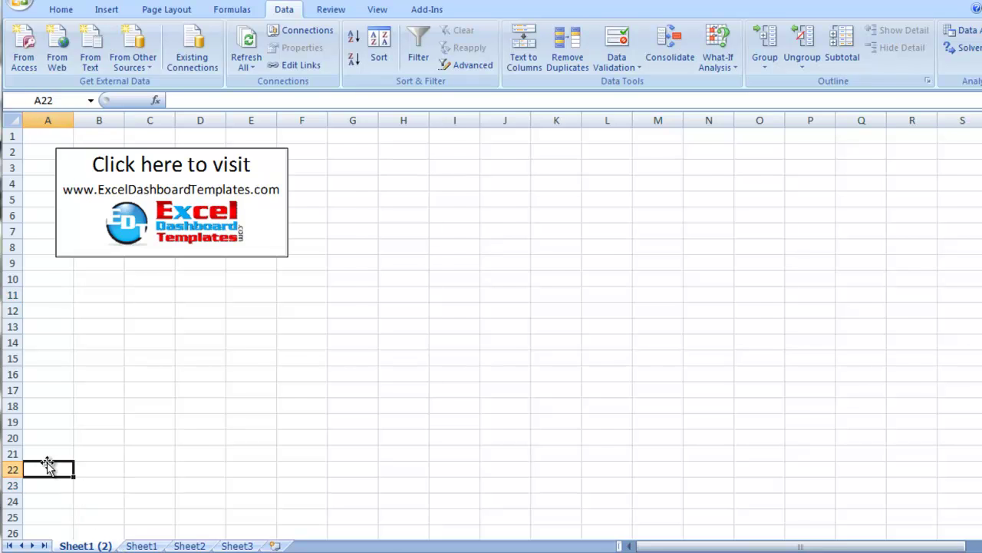
pyautogui.hotkey('ctrl', 'Down')
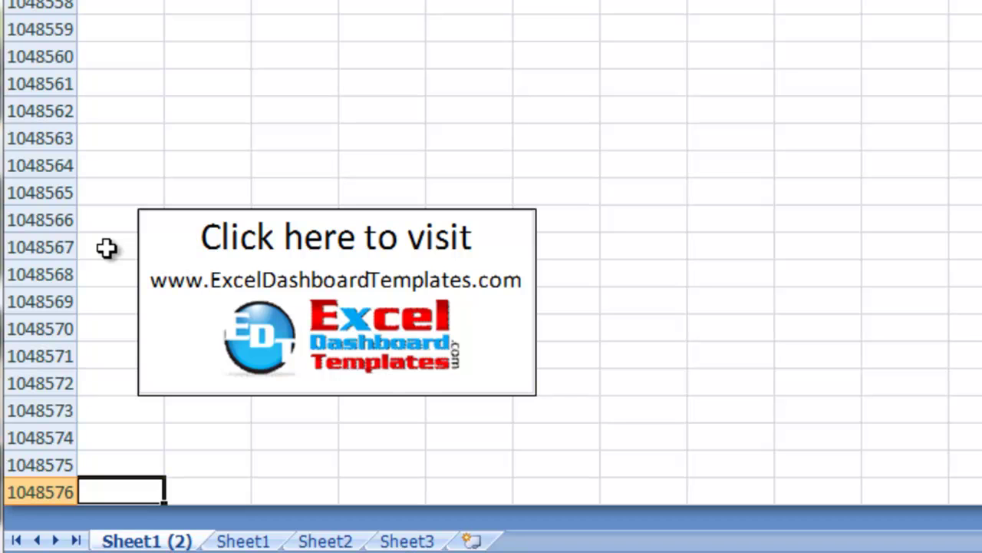
pyautogui.click(105, 227)
pyautogui.hotkey('ctrl', 'Down')
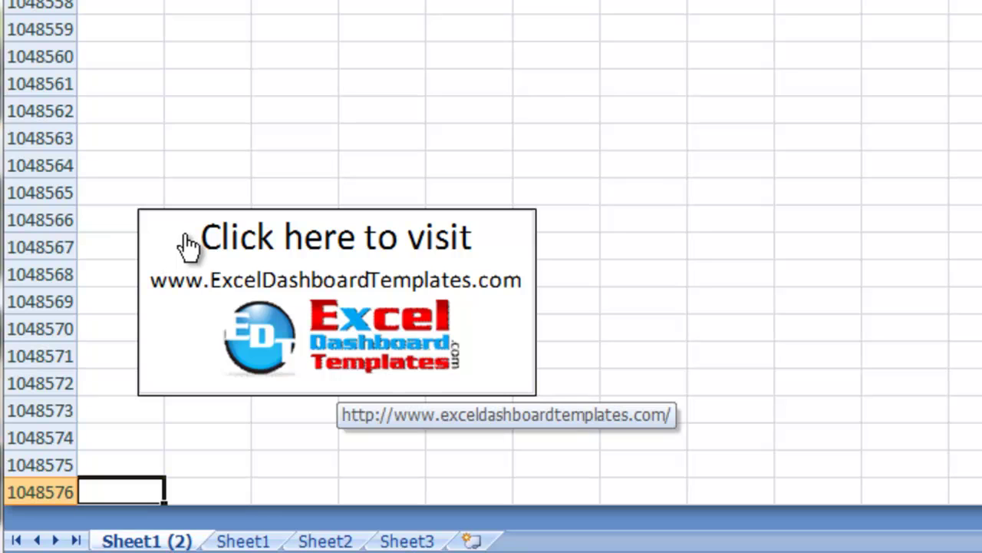
pyautogui.click(143, 147)
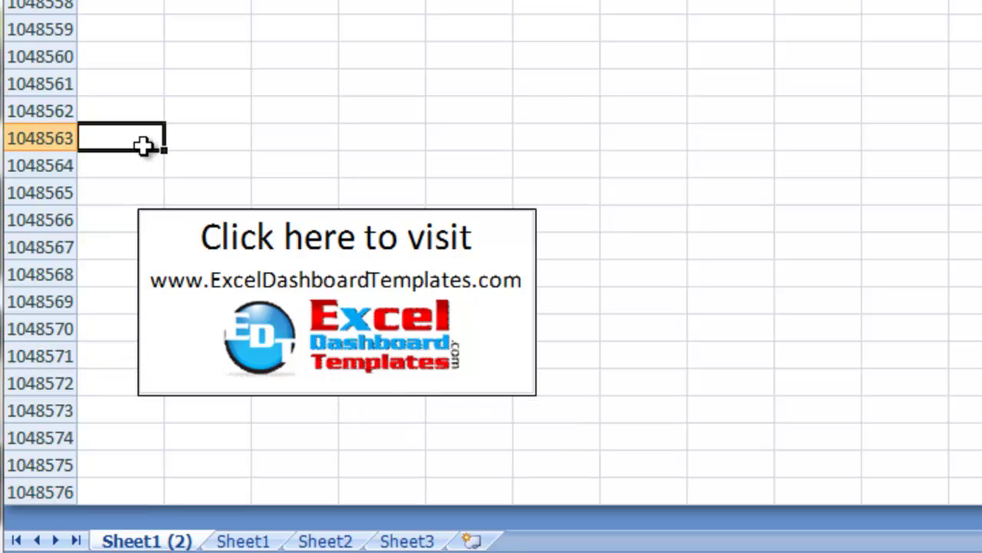
pyautogui.doubleClick(145, 146)
pyautogui.press('Return')
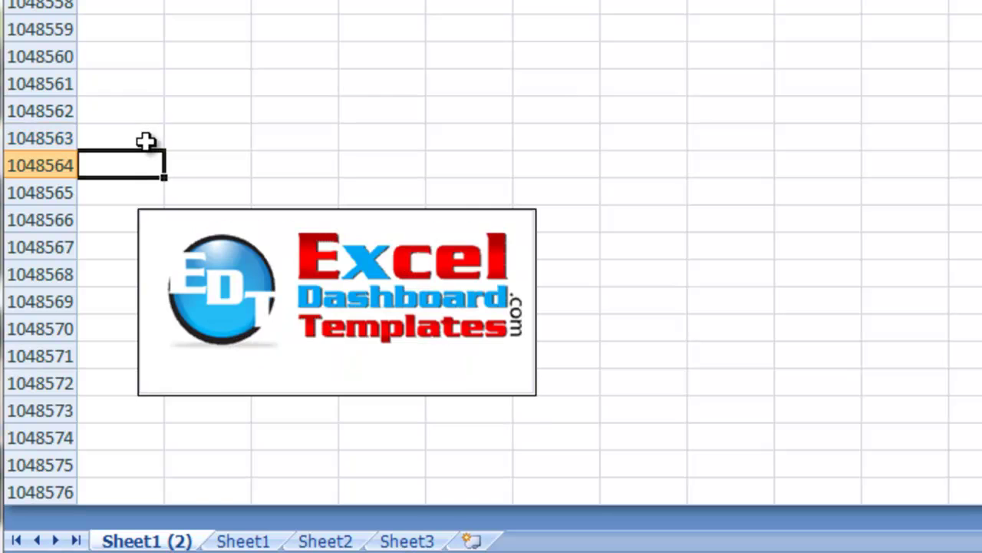